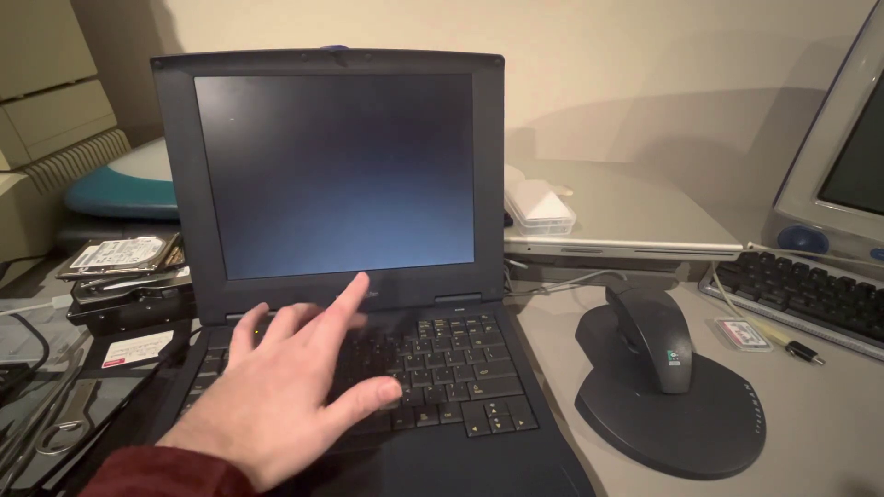
# Boot to 'Command prompt only' and launch Lemmings 3D from the l5d folder.
pyautogui.press('Down')
pyautogui.press('Down')
pyautogui.press('Down')
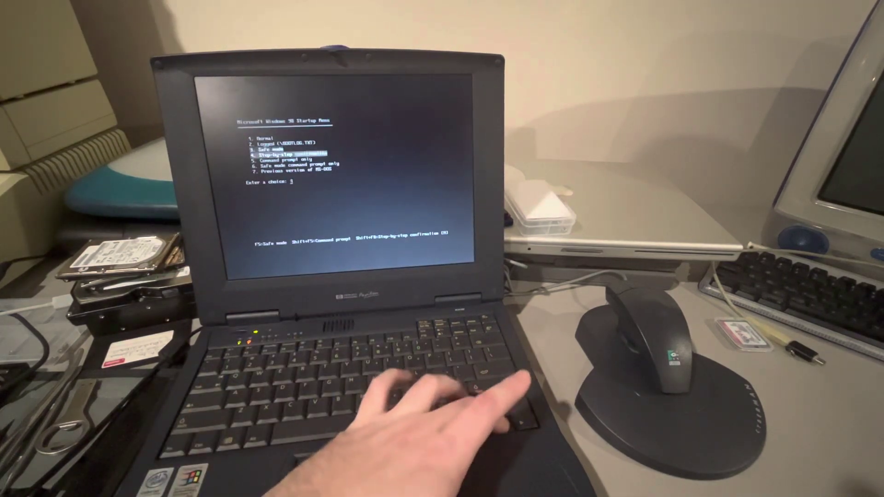
pyautogui.press('Down')
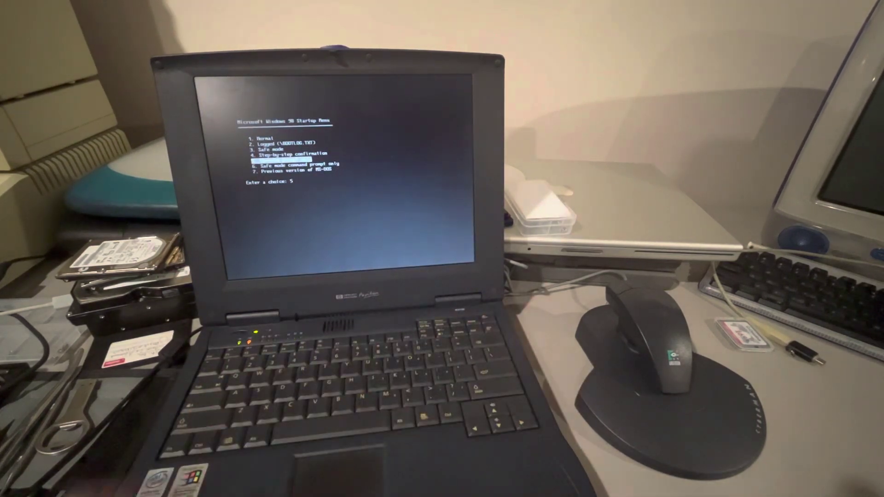
pyautogui.press('Return')
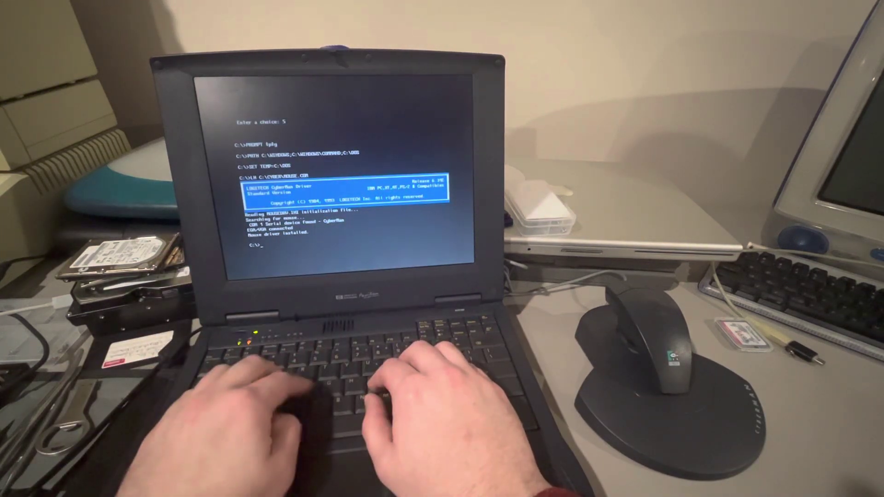
pyautogui.write('w')
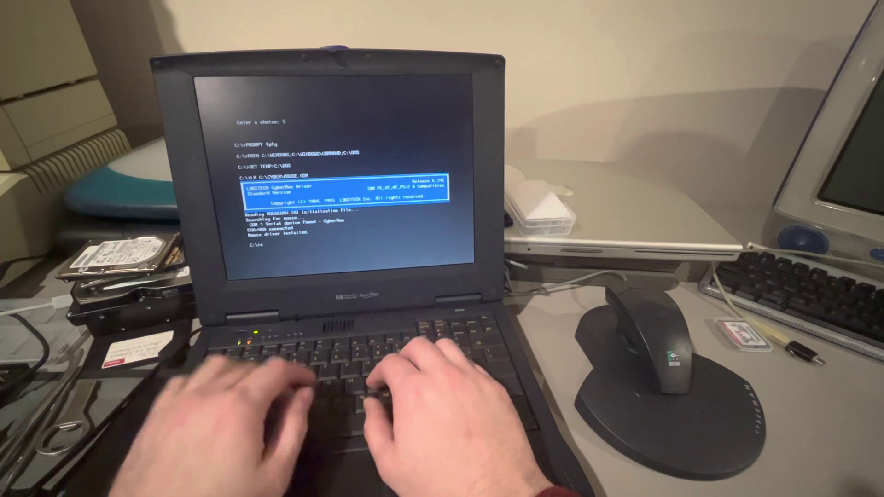
pyautogui.write('d lsd')
pyautogui.press('Return')
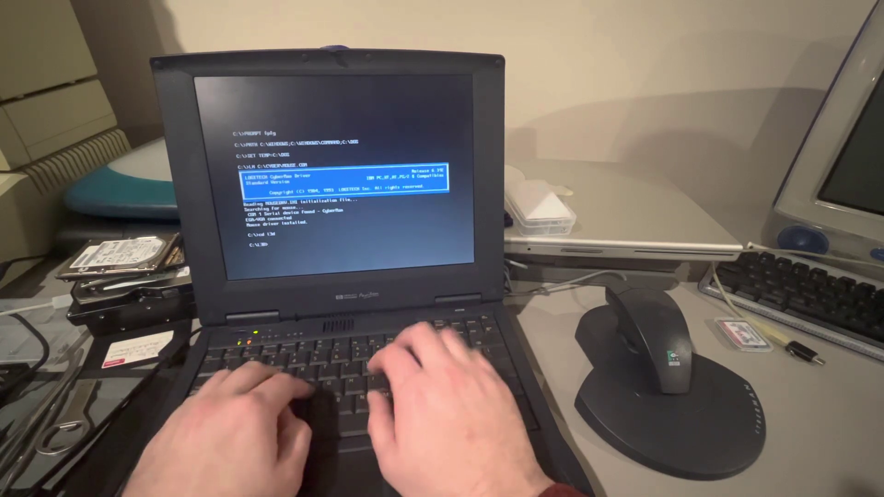
pyautogui.write('l5d')
pyautogui.press('Return')
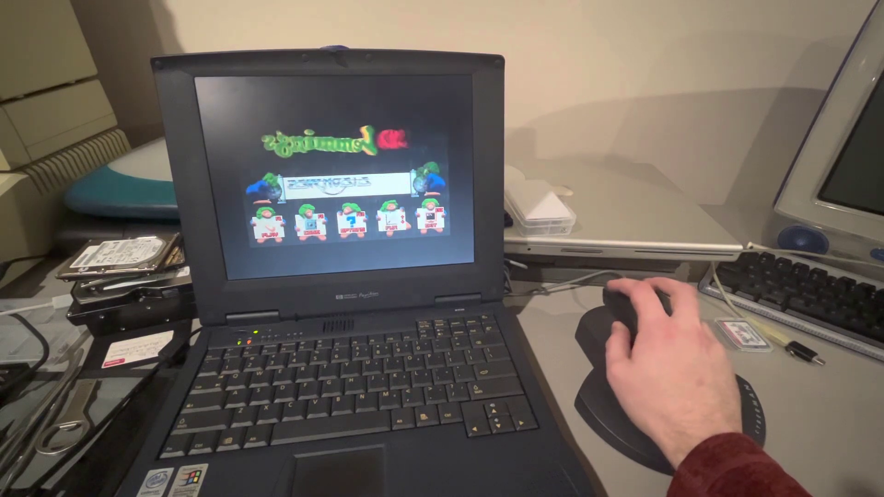
# Choose the Play lemming on the Lemmings 3D title menu.
pyautogui.click(268, 222)
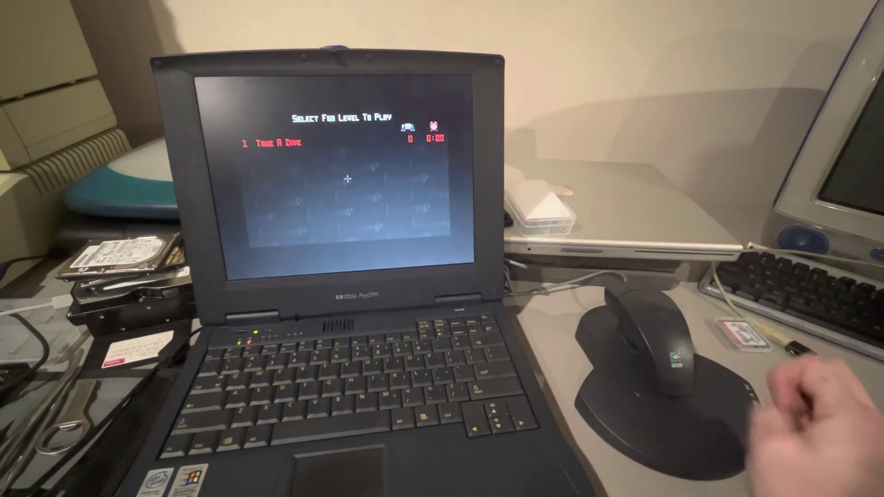
# Play level 1 'Take A Dive', then escape to move on to the next level.
pyautogui.click(289, 143)
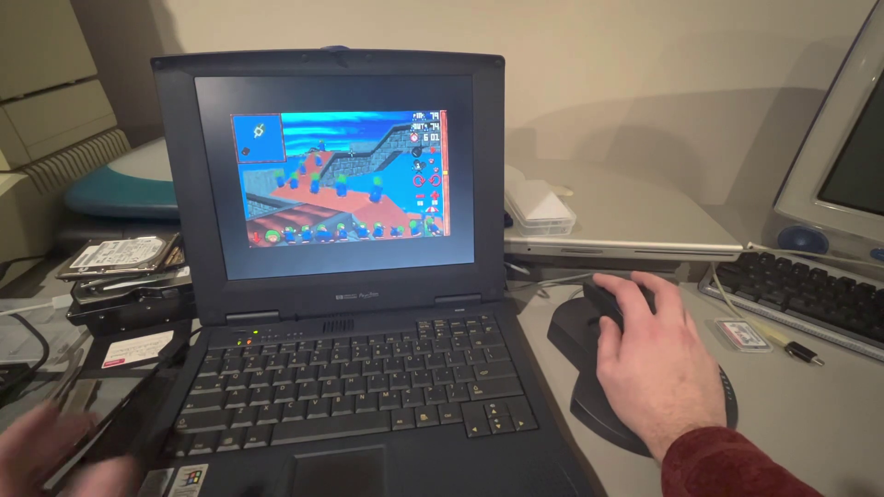
pyautogui.press('Escape')
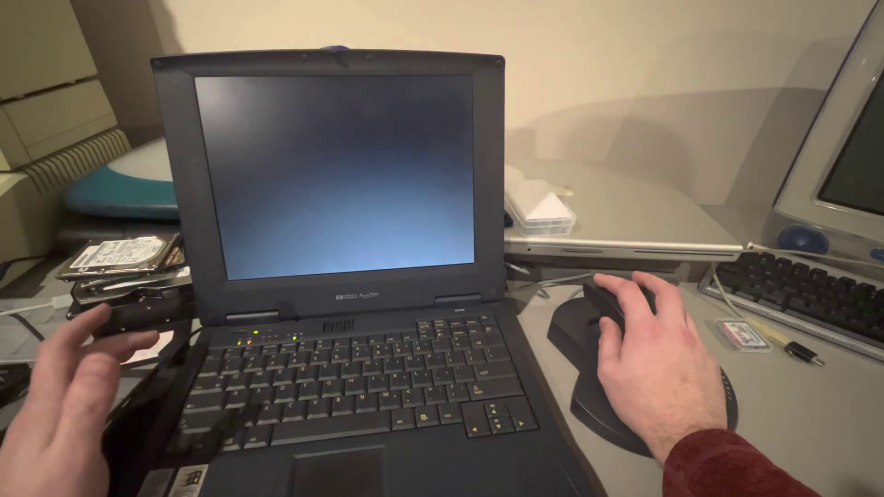
# Start the new level and pan the camera over the brick wall, grass, red stairway and water.
pyautogui.click(345, 180)
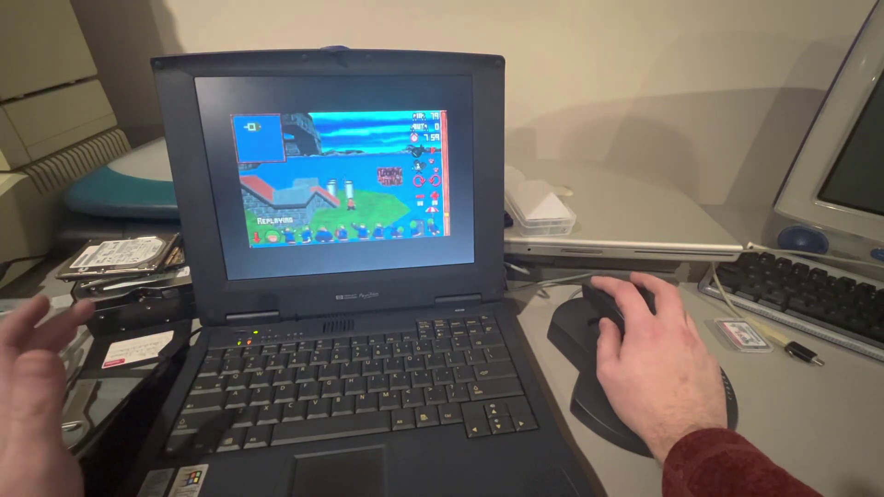
pyautogui.moveTo(346, 180); pyautogui.dragTo(345, 188)
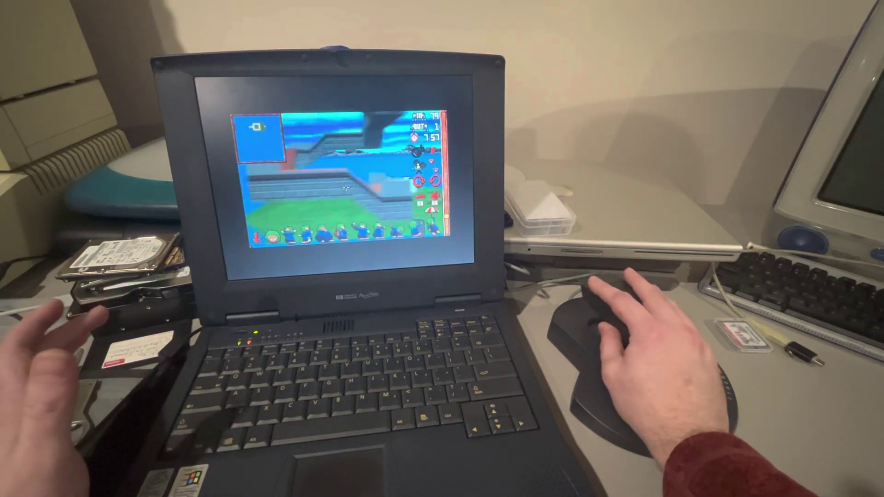
pyautogui.moveTo(345, 186)
pyautogui.mouseDown()
pyautogui.moveTo(376, 179)
pyautogui.moveTo(345, 180)
pyautogui.moveTo(348, 190)
pyautogui.moveTo(332, 194)
pyautogui.moveTo(342, 190)
pyautogui.mouseUp()
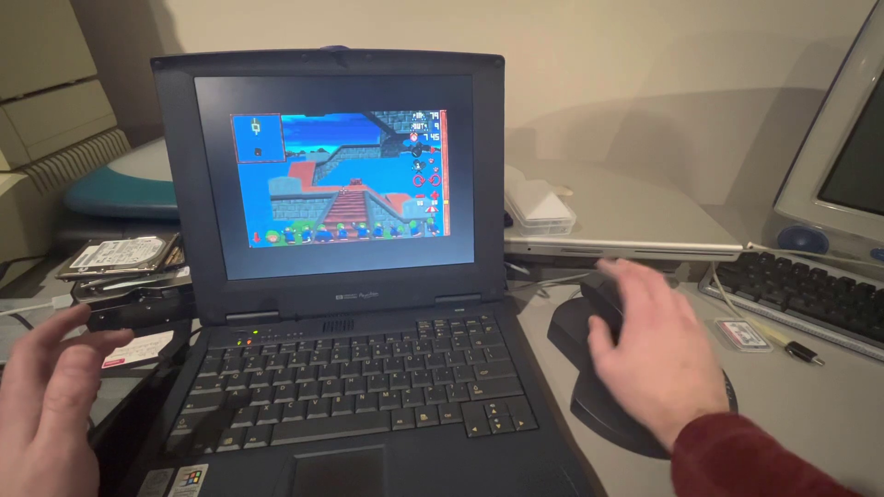
pyautogui.moveTo(342, 191)
pyautogui.mouseDown()
pyautogui.moveTo(331, 186)
pyautogui.moveTo(345, 189)
pyautogui.mouseUp()
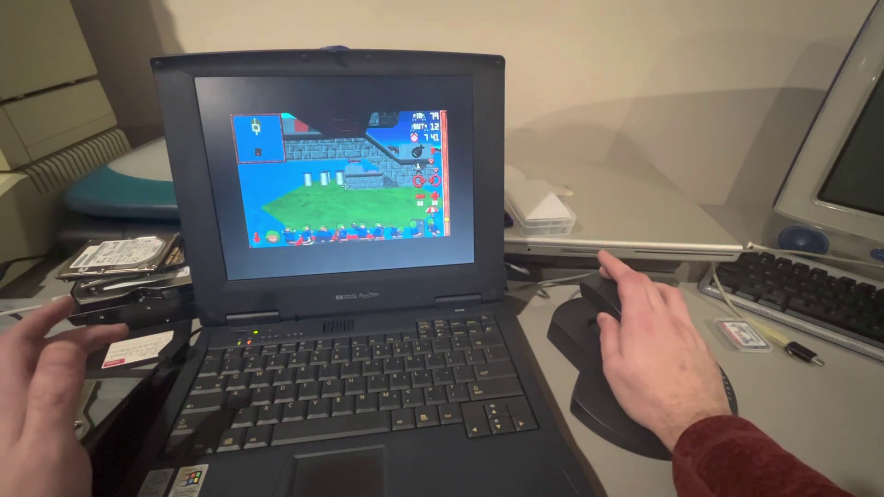
pyautogui.moveTo(341, 186); pyautogui.dragTo(359, 190)
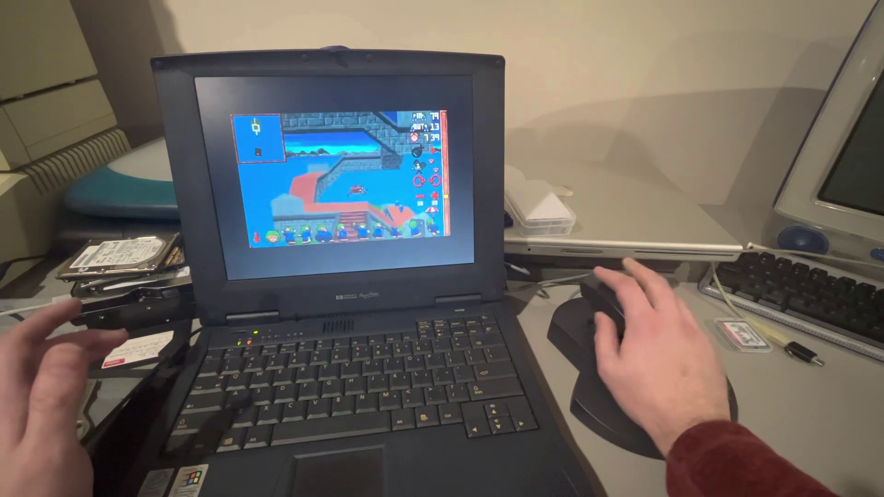